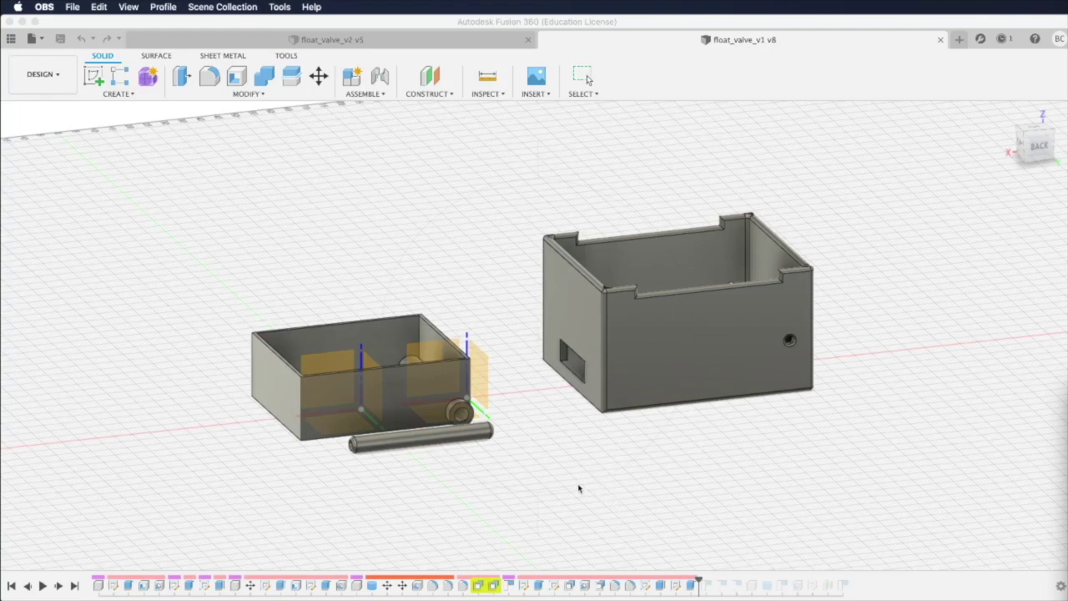
- Pan and orbit to view the box, valve and pipe from above and low front
left_click(580, 490)
middle_click_drag(580, 489, 536, 335)
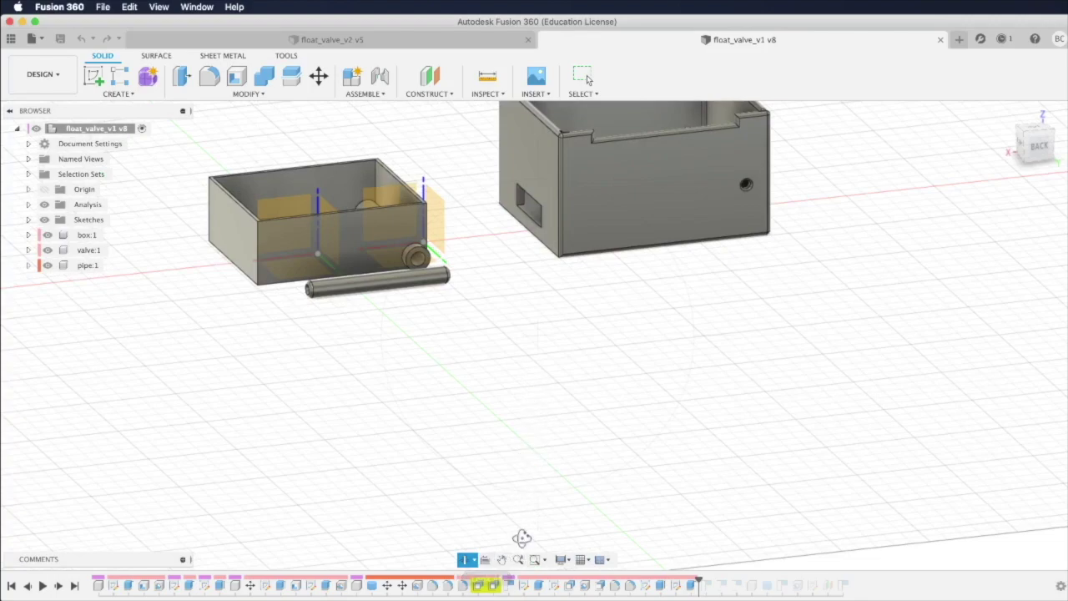
middle_click_drag(553, 318, 581, 350, "shift")
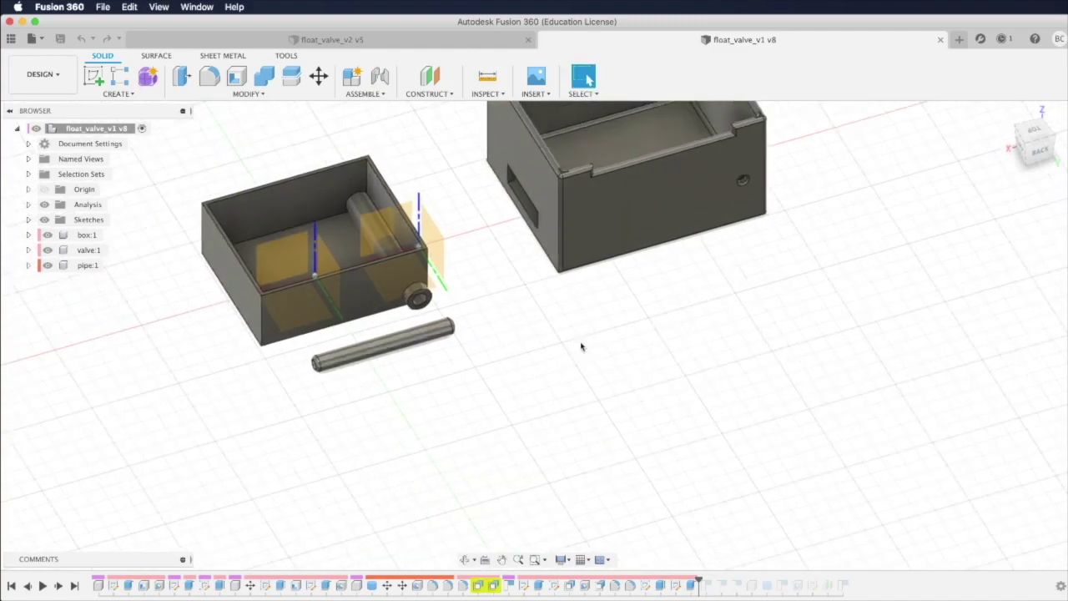
middle_click_drag(571, 342, 587, 75, "shift")
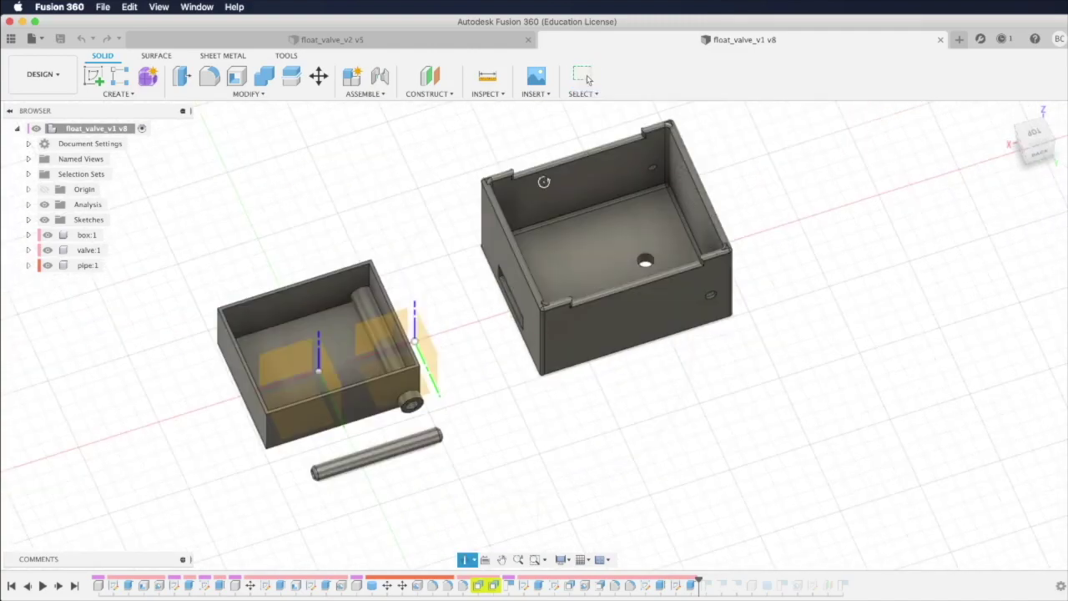
middle_click_drag(603, 381, 564, 385, "shift")
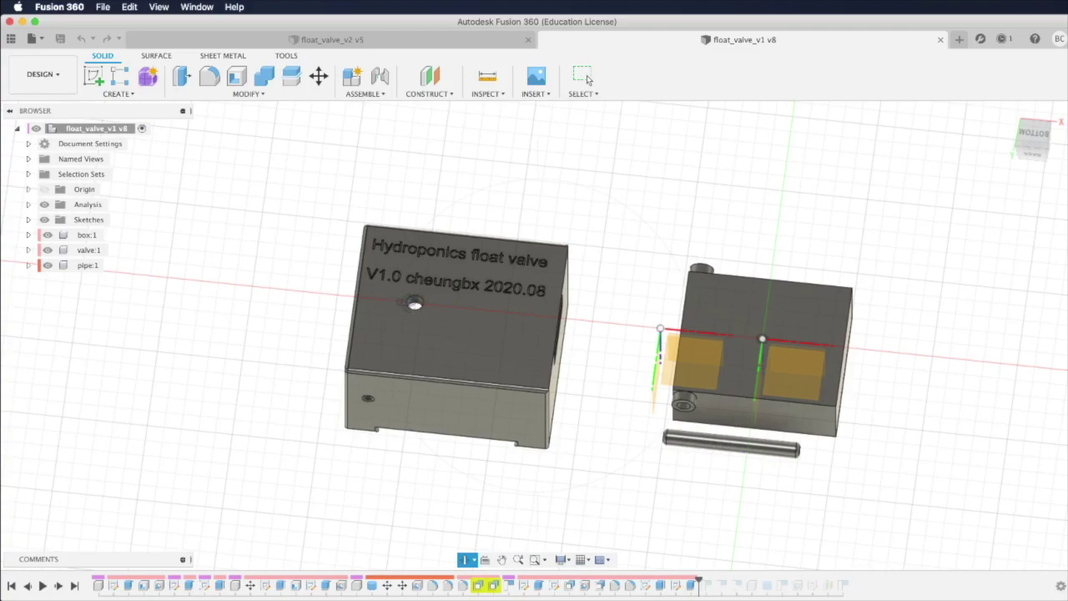
- Orbit to level side and front views, then tilt the valve body to -40 degrees
middle_click_drag(451, 422, 455, 360, "shift")
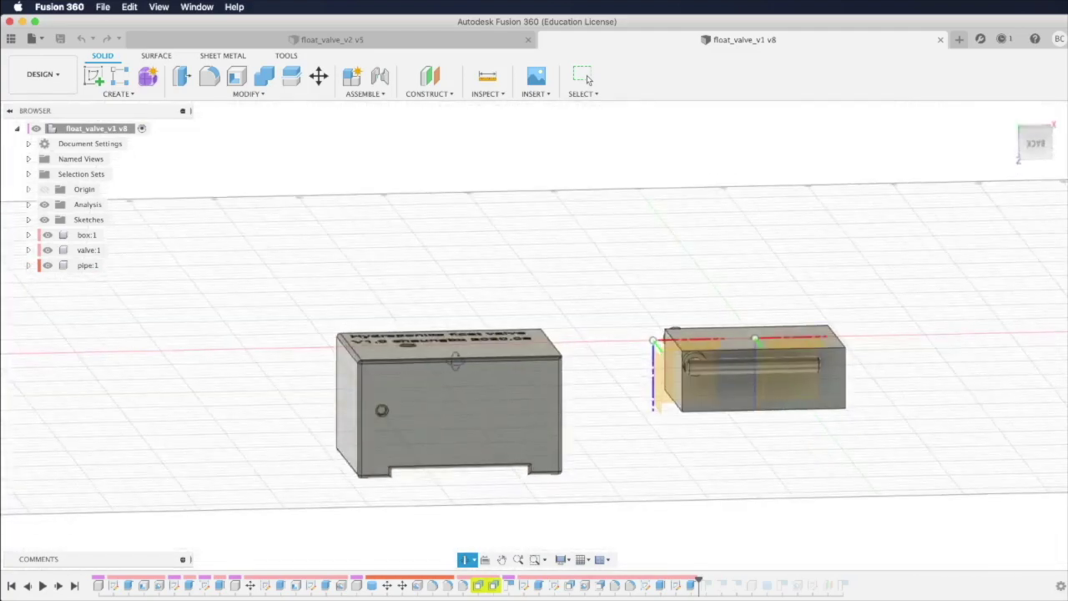
middle_click_drag(381, 409, 384, 407, "shift")
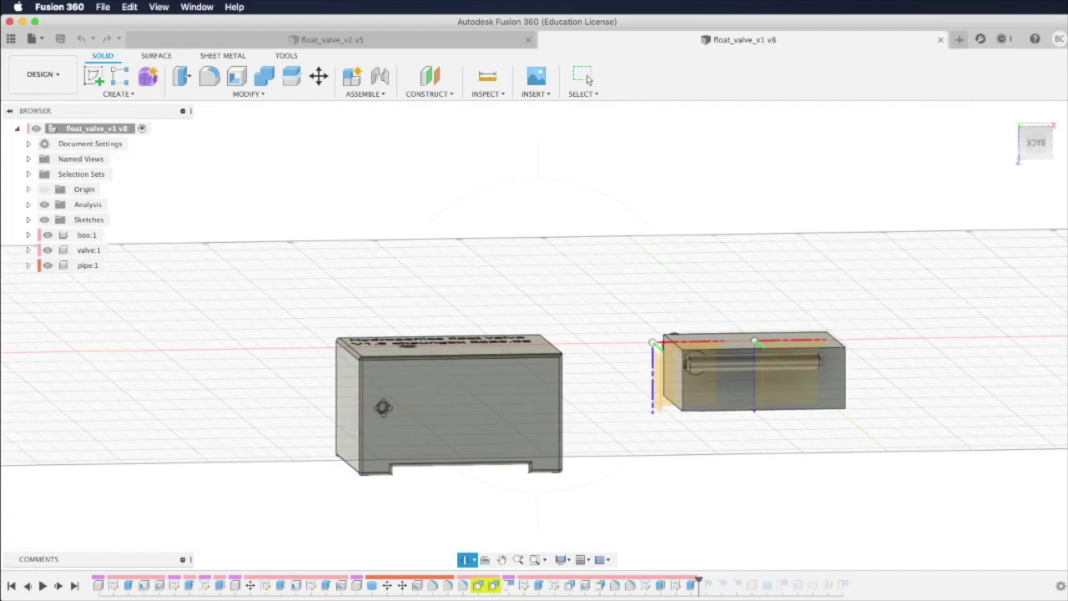
middle_click_drag(384, 407, 424, 424, "shift")
middle_click_drag(509, 417, 344, 402, "shift")
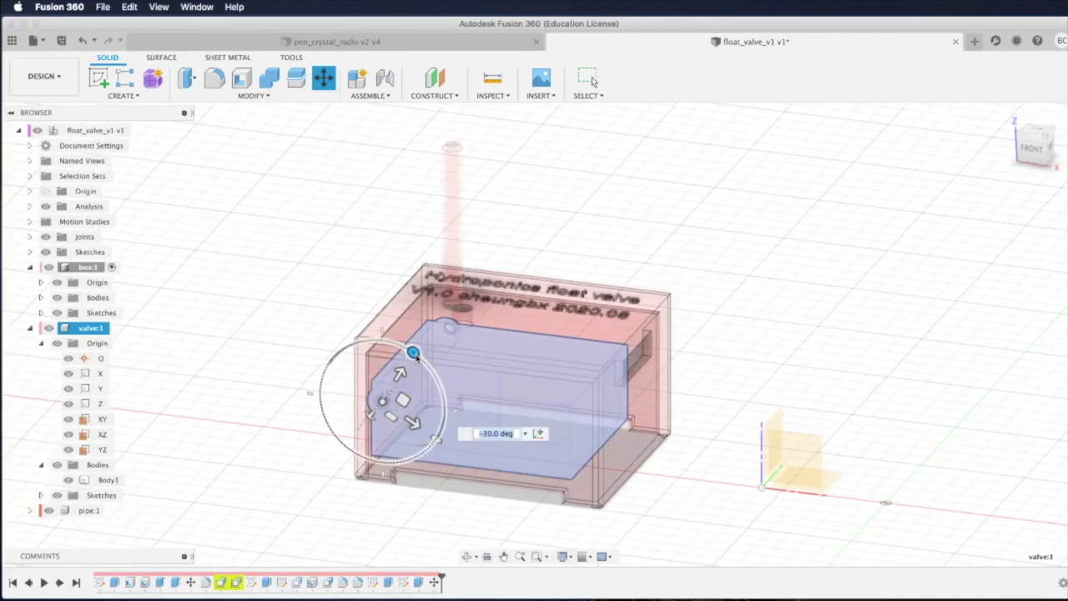
left_click_drag(410, 351, 422, 363)
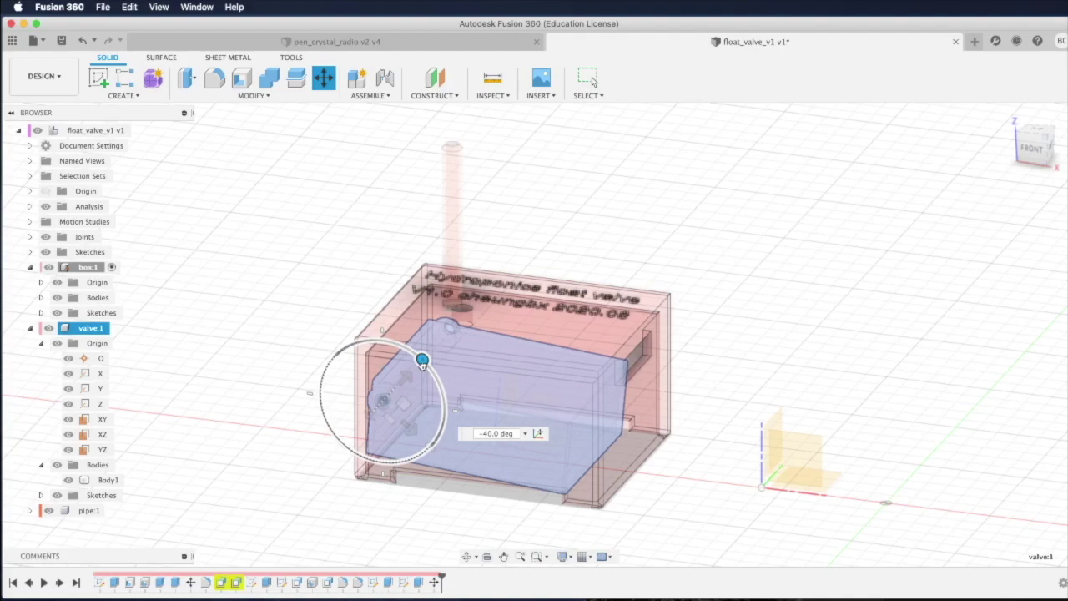
- Swing the valve from -40 to -35 degrees and back to -40, then orbit slightly
left_click_drag(422, 362, 423, 362)
left_click_drag(428, 357, 429, 346)
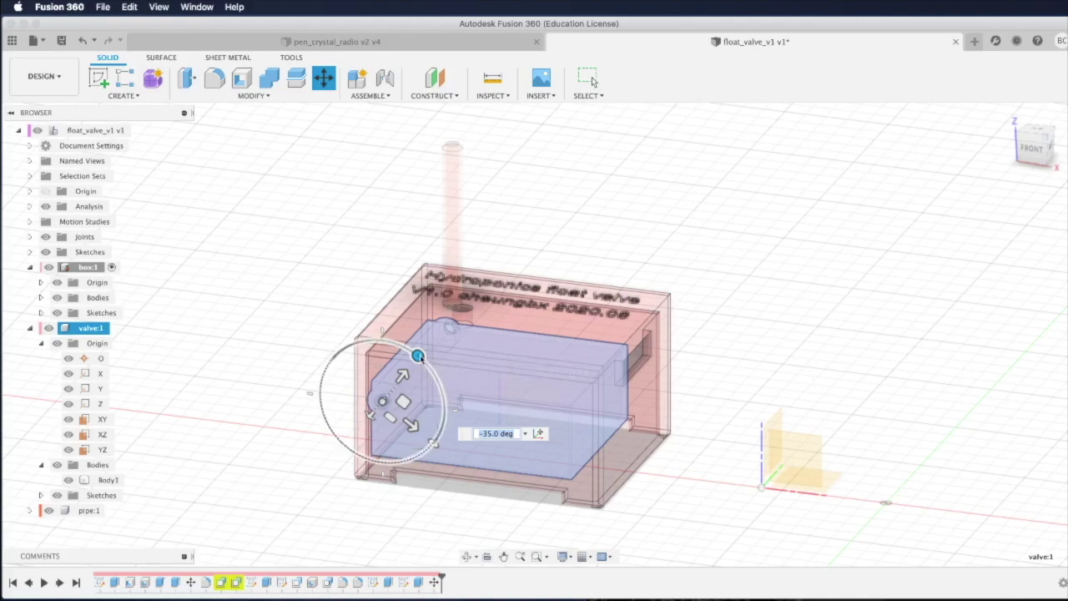
left_click_drag(418, 356, 427, 364)
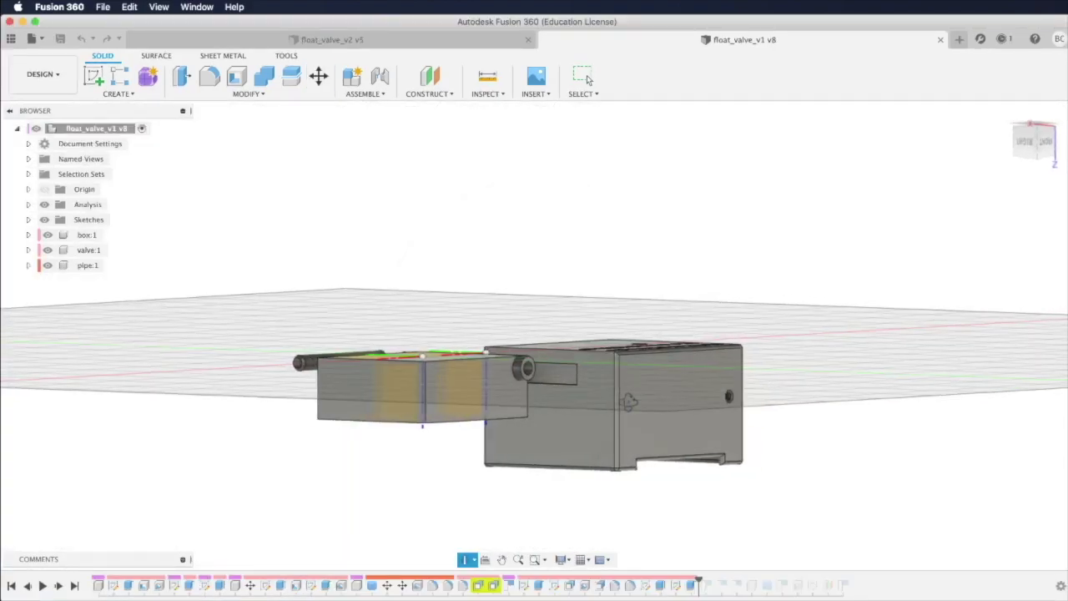
middle_click_drag(629, 400, 541, 367, "shift")
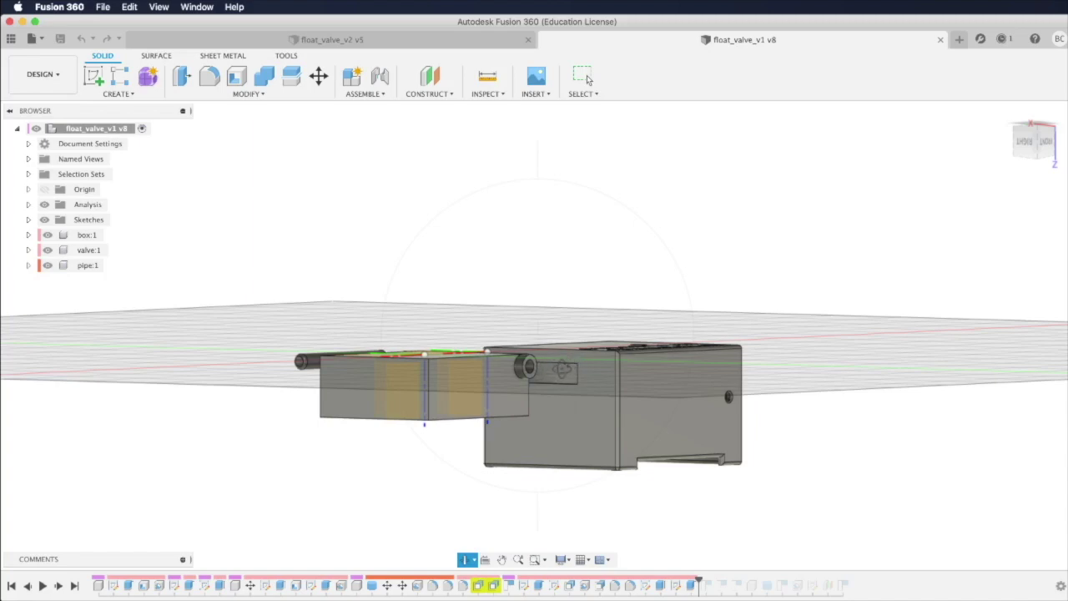
- Send the whole design (box, valve, pipe) via 3D Print at Medium refinement to Cura
middle_click_drag(563, 370, 570, 375, "shift")
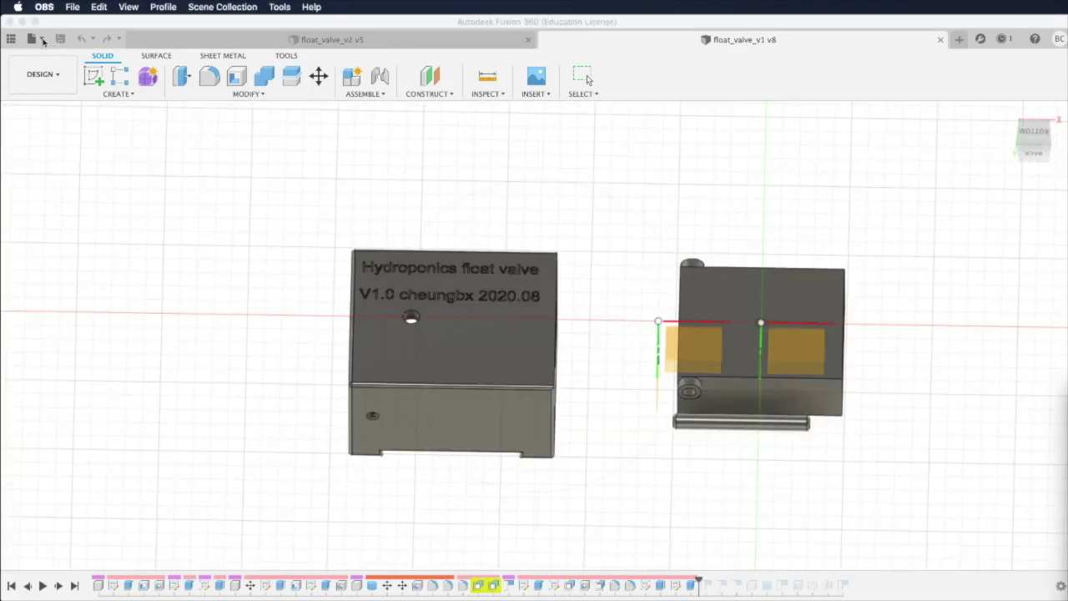
left_click(42, 40)
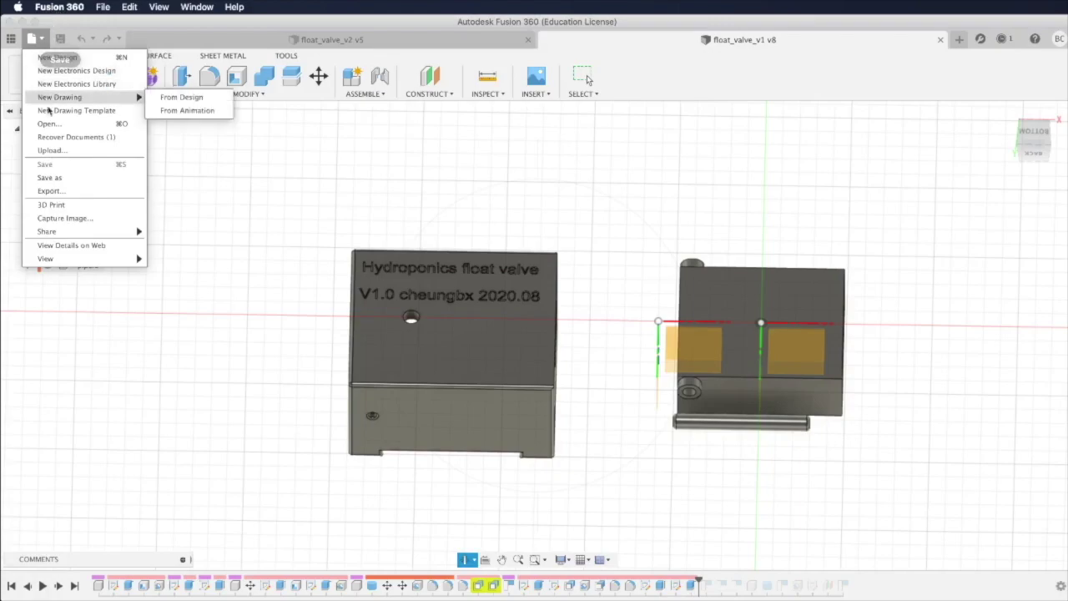
left_click(51, 205)
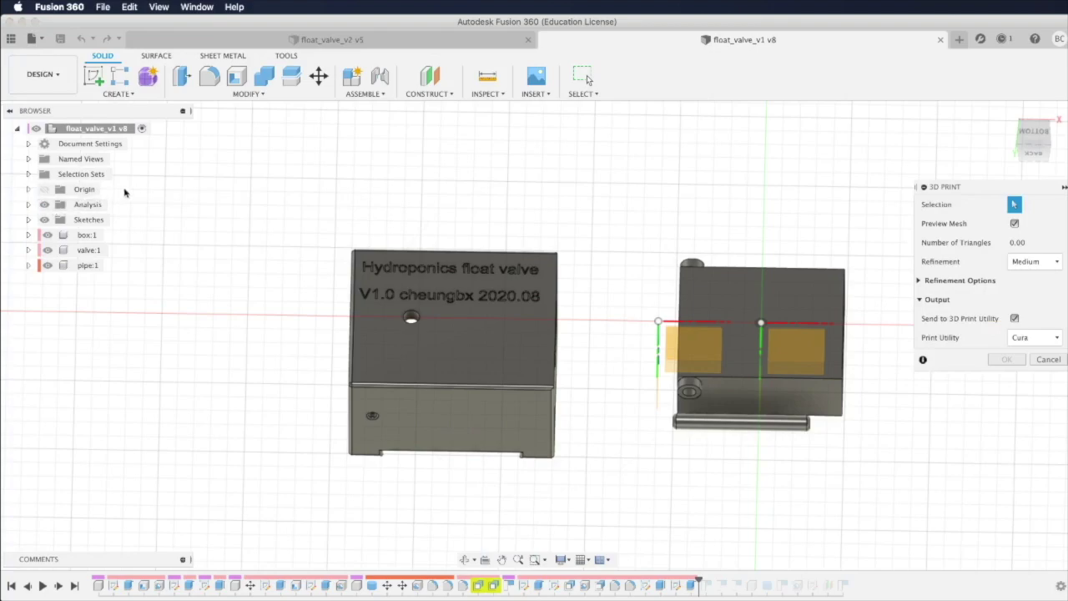
left_click(86, 251)
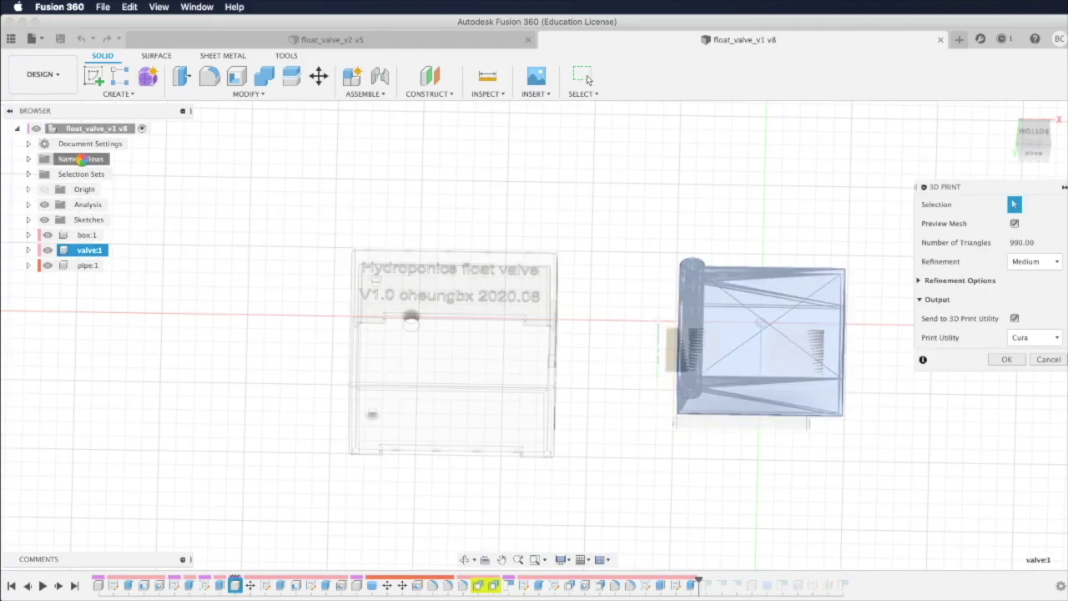
left_click(82, 163)
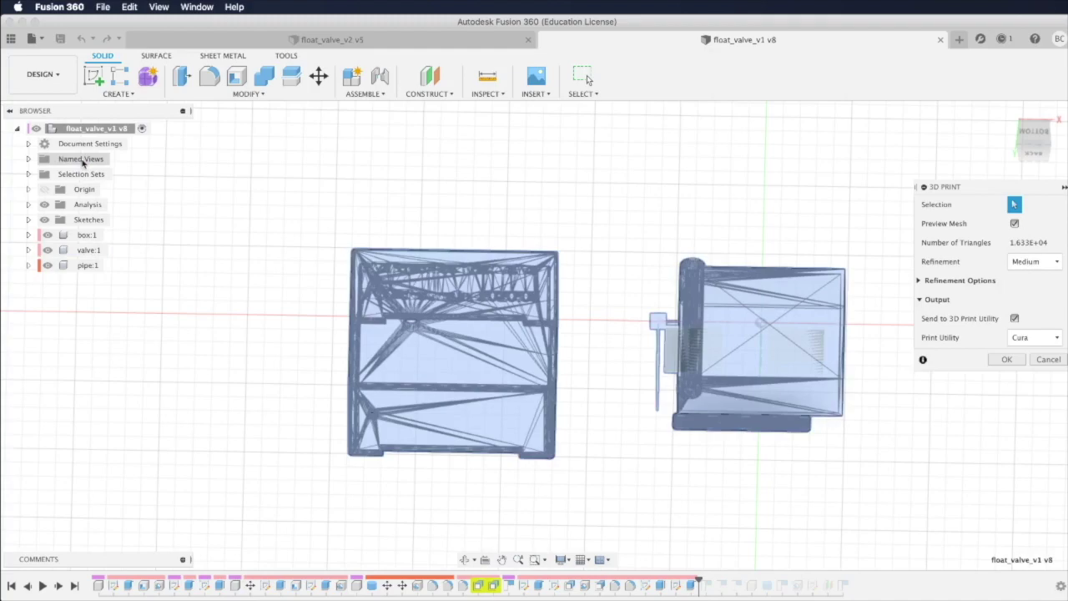
left_click(1006, 360)
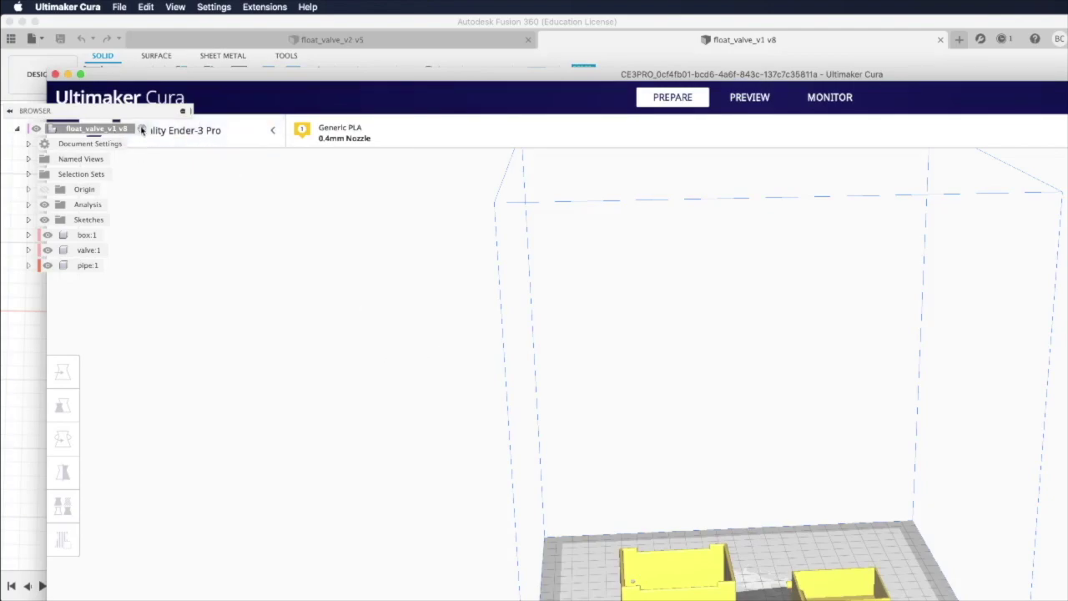
- Maximize the Cura window and set Infill Density to 40%, with Generate Support checked
left_click_drag(228, 77, 331, 14)
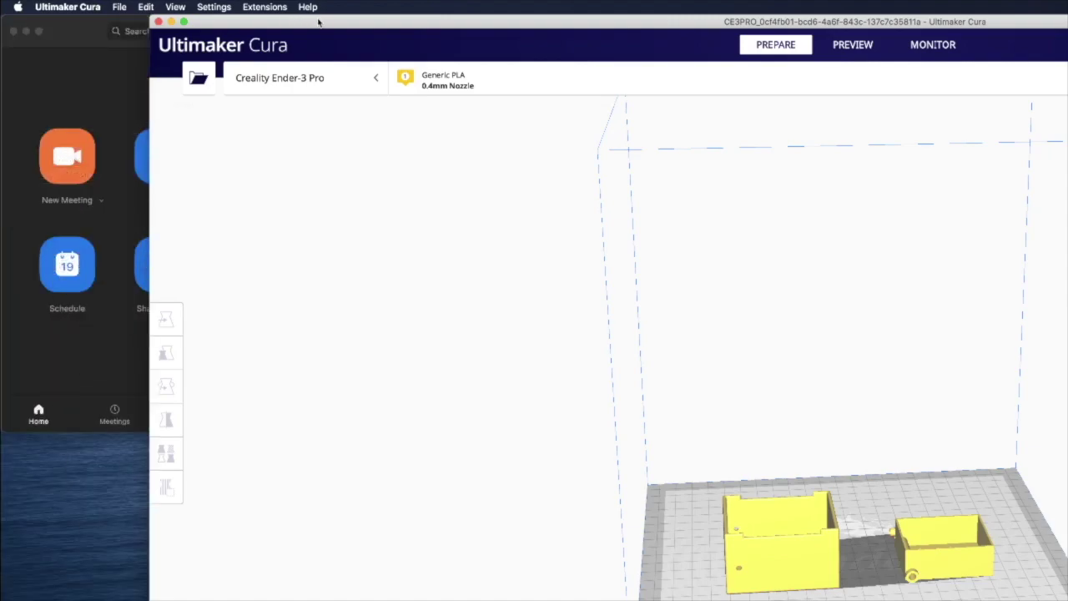
double_click(318, 22)
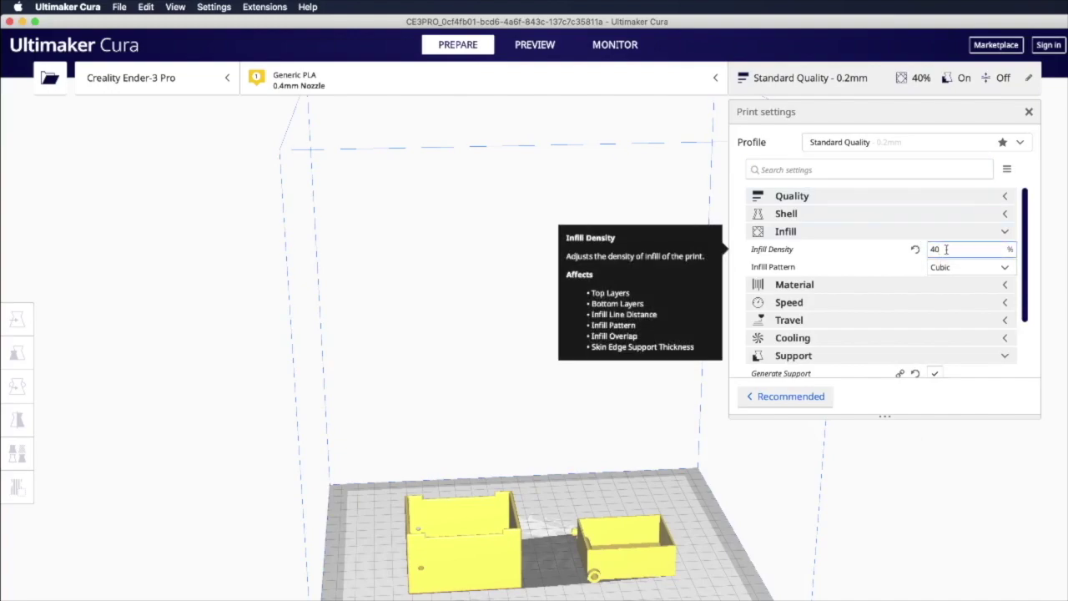
left_click_drag(946, 249, 927, 256)
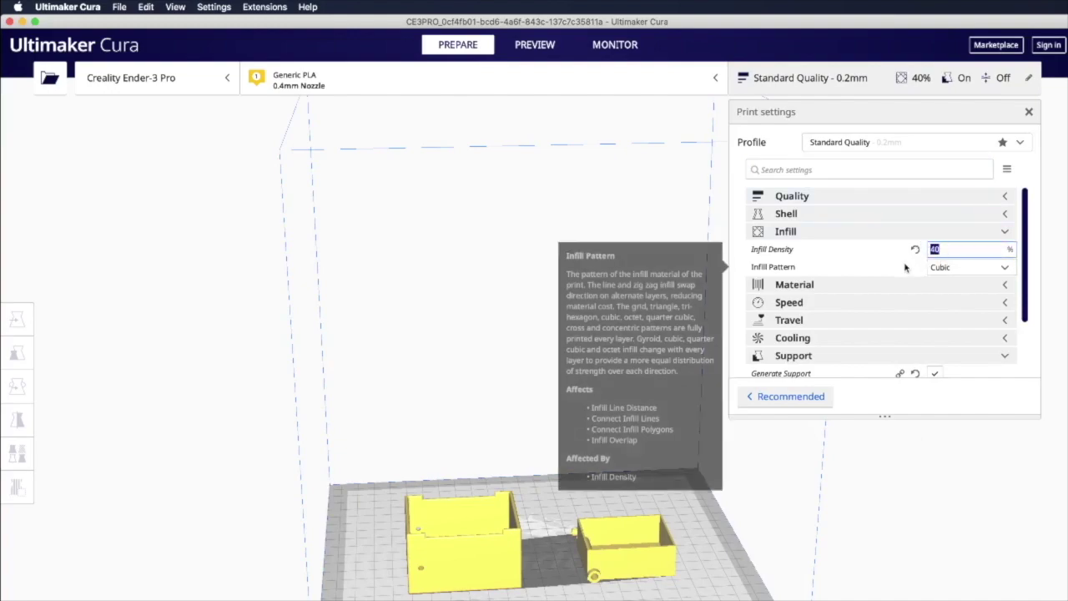
left_click(952, 249)
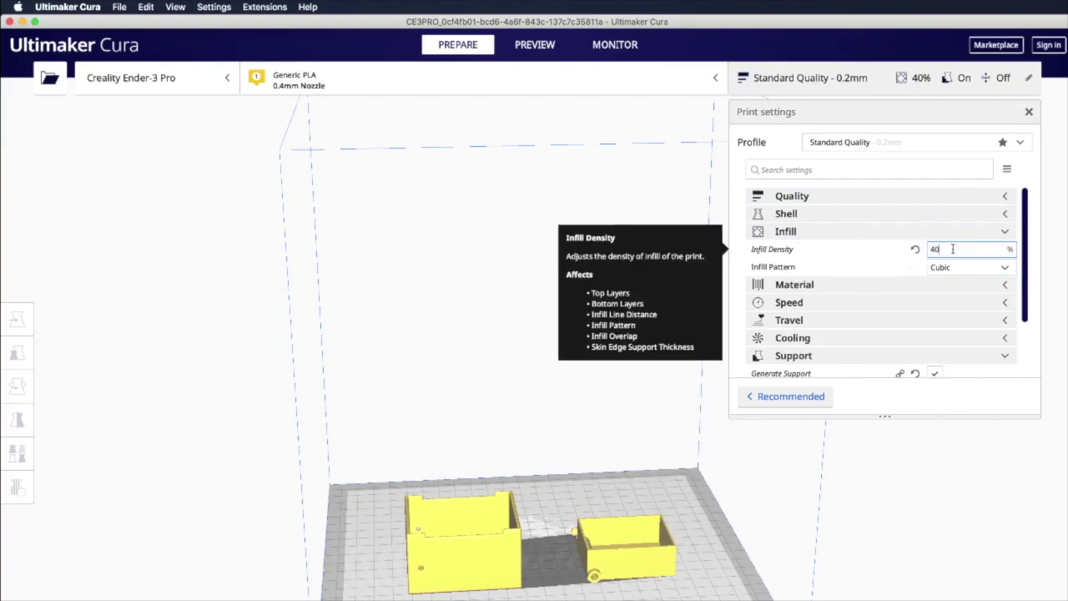
left_click_drag(916, 249, 894, 257)
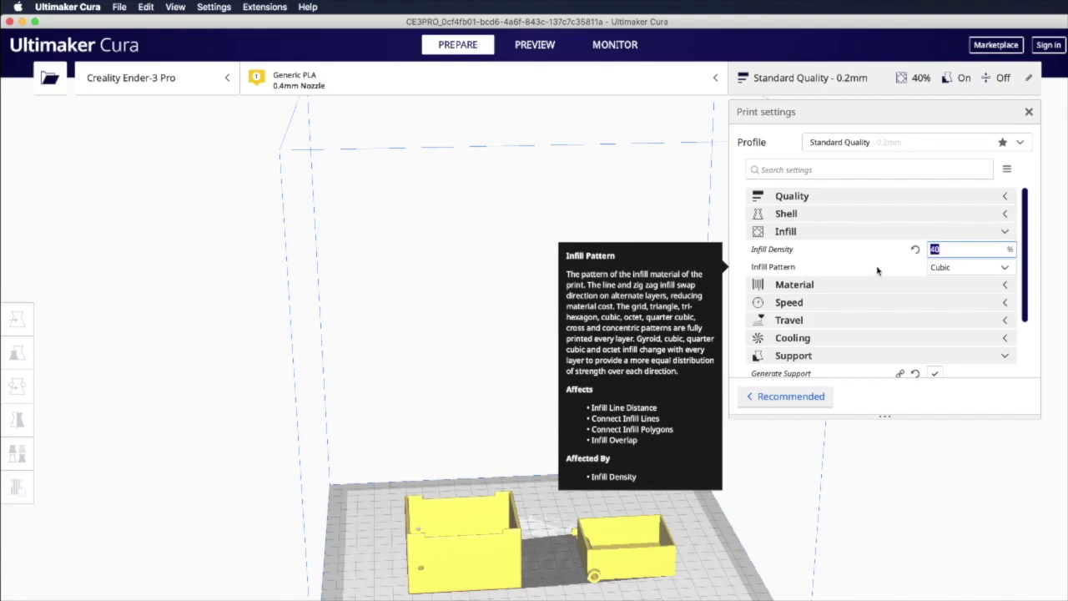
left_click_drag(1027, 305, 1033, 365)
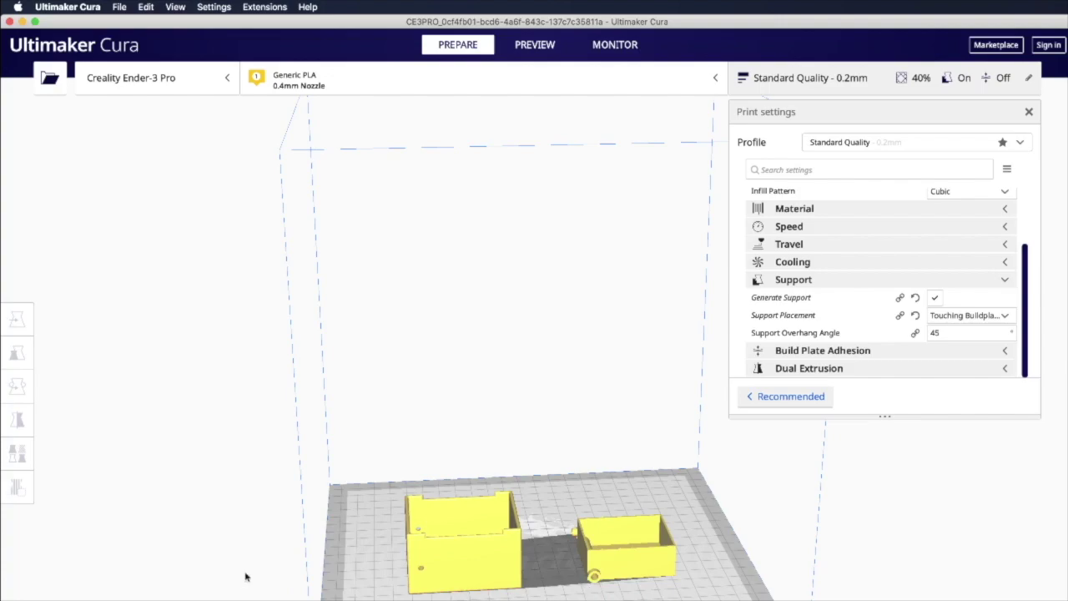
- Orbit and zoom around the parts, then keep Support Placement at Touching Buildplate
right_click_drag(334, 539, 611, 589)
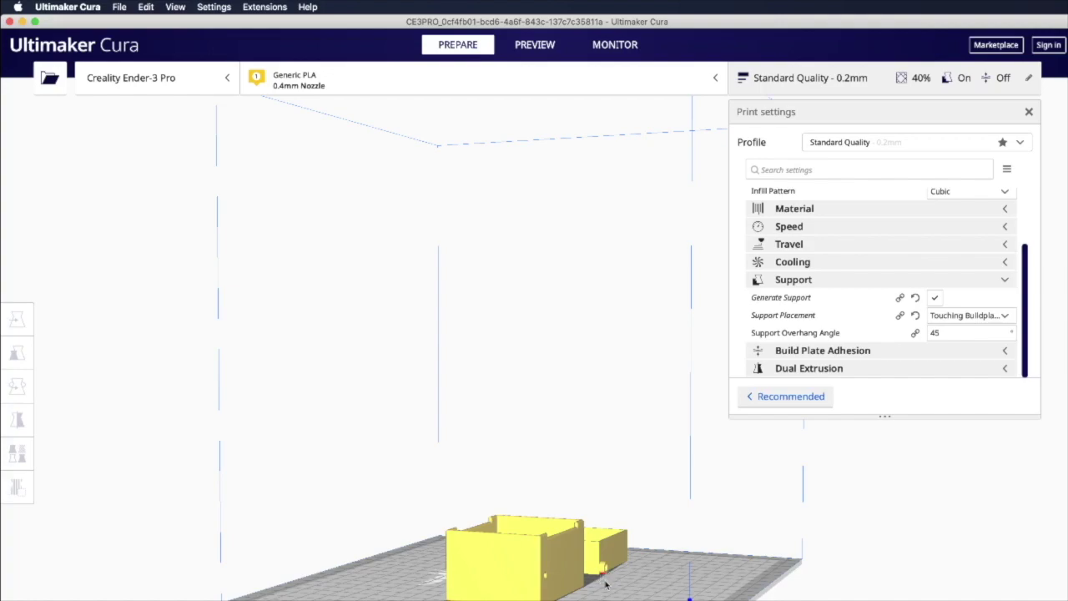
scroll(607, 585, "up", 8)
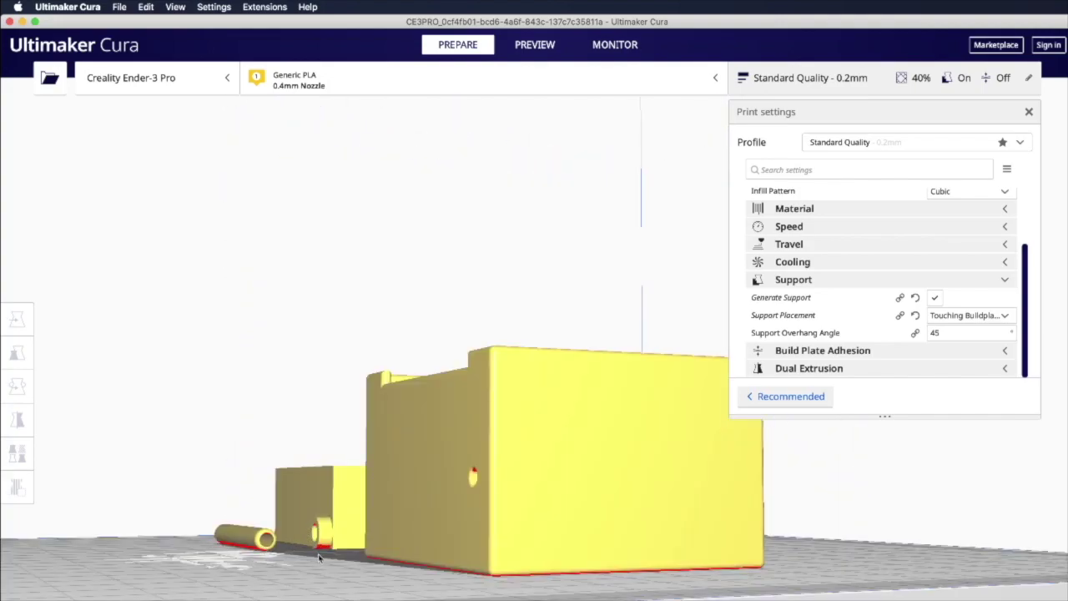
scroll(334, 555, "up", 3)
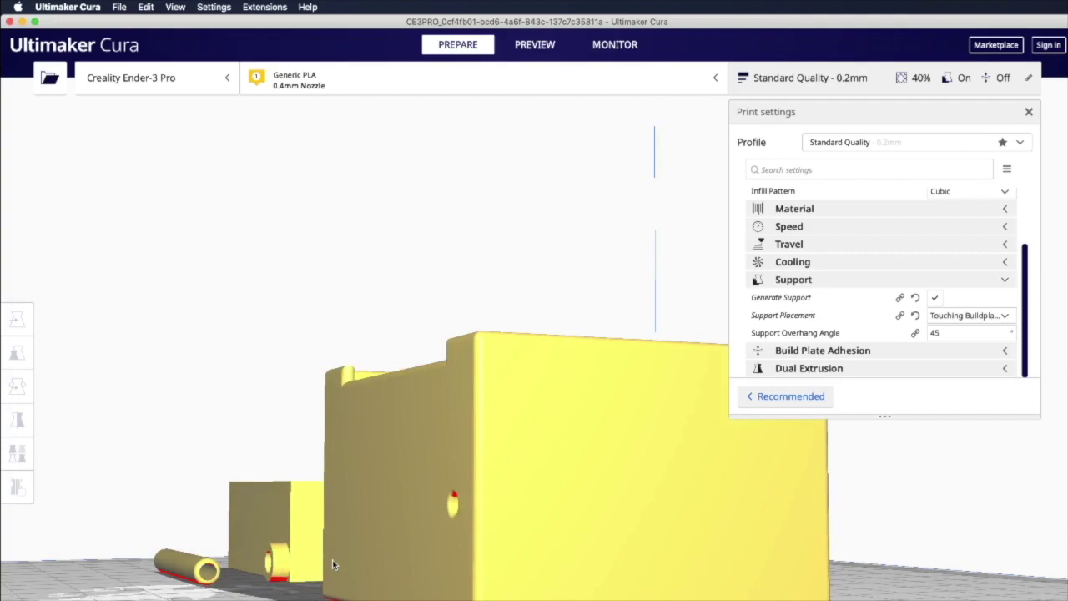
scroll(584, 526, "down", 5)
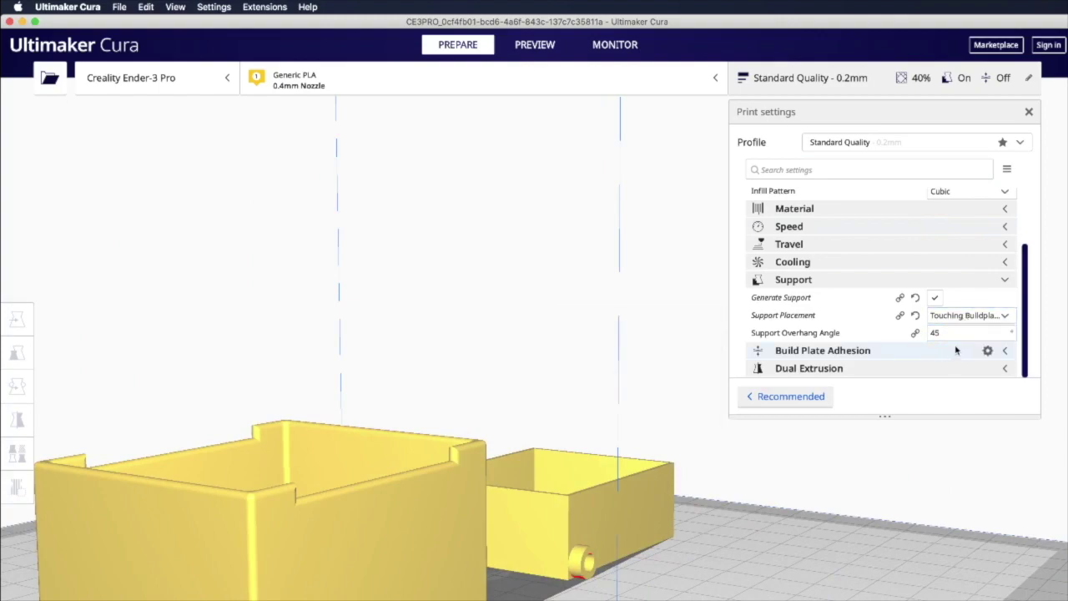
left_click(1008, 316)
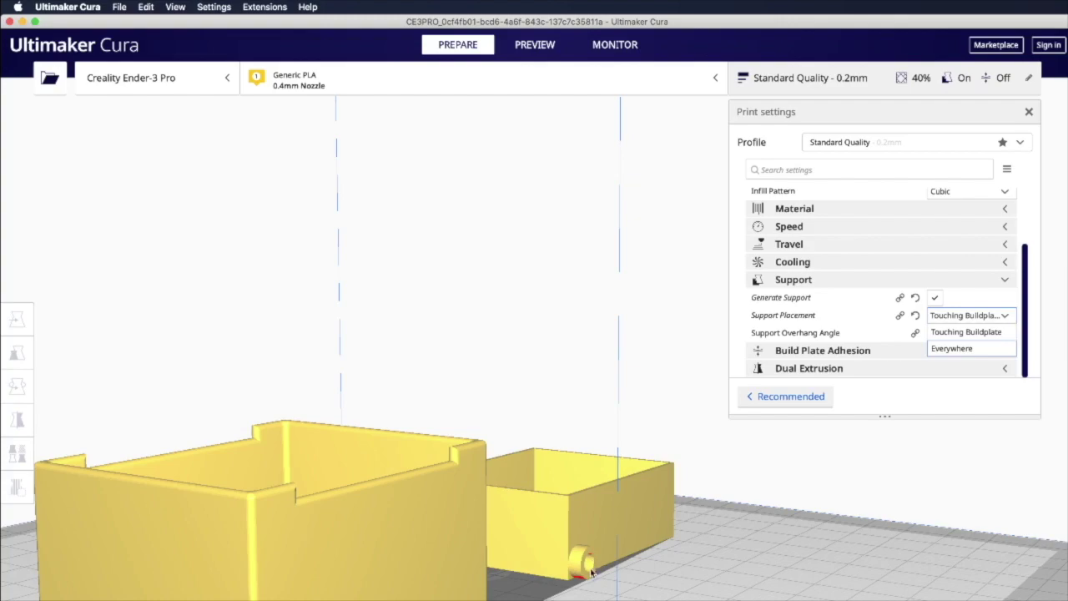
left_click(811, 504)
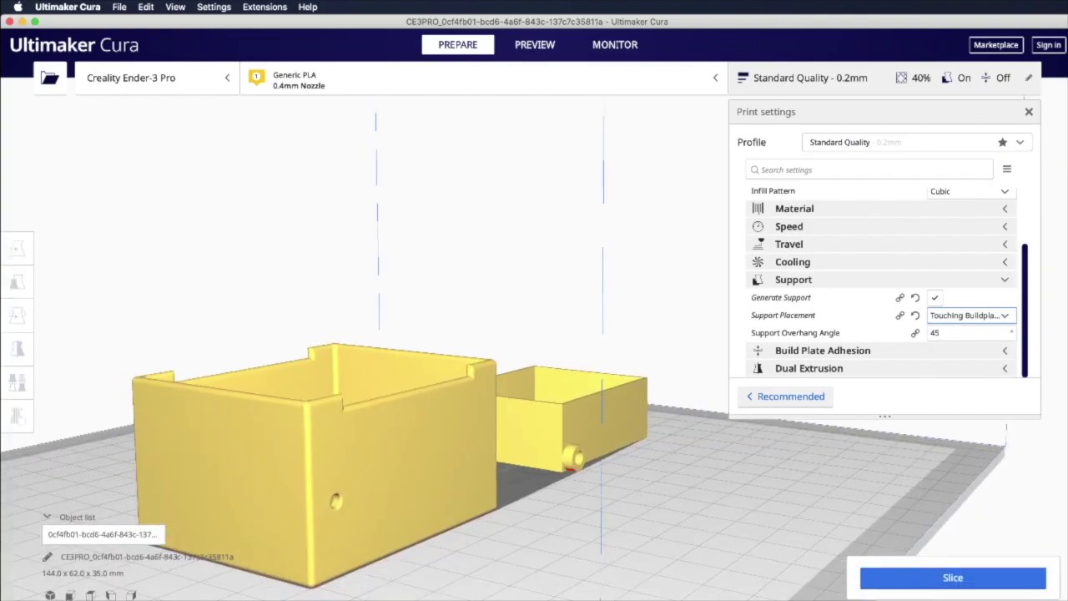
- Slice the parts (4 hours 37 minutes, 33g) and show the layer preview
left_click(967, 577)
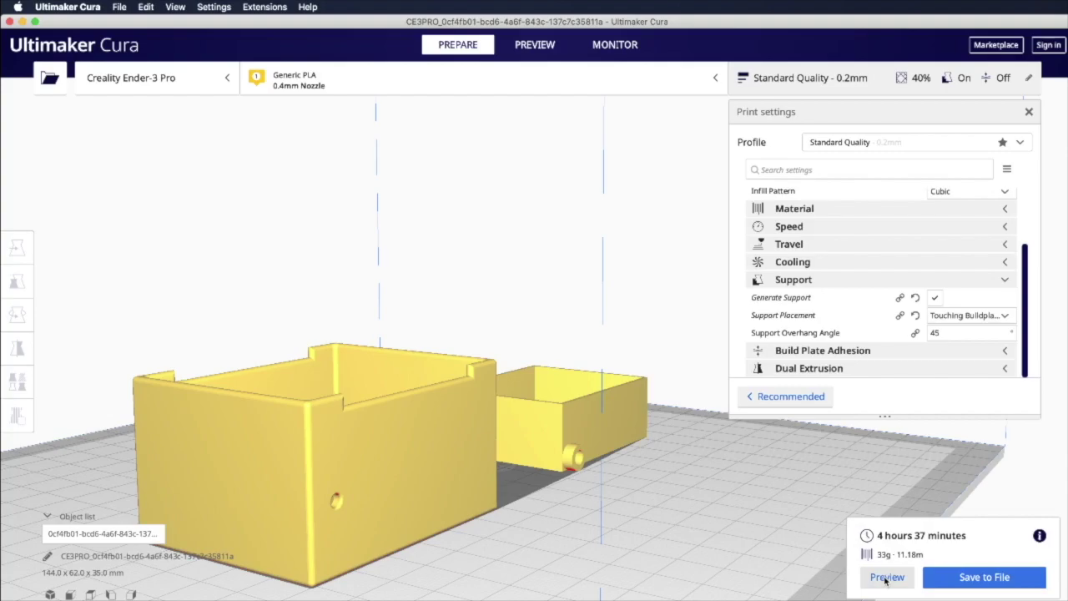
left_click(886, 578)
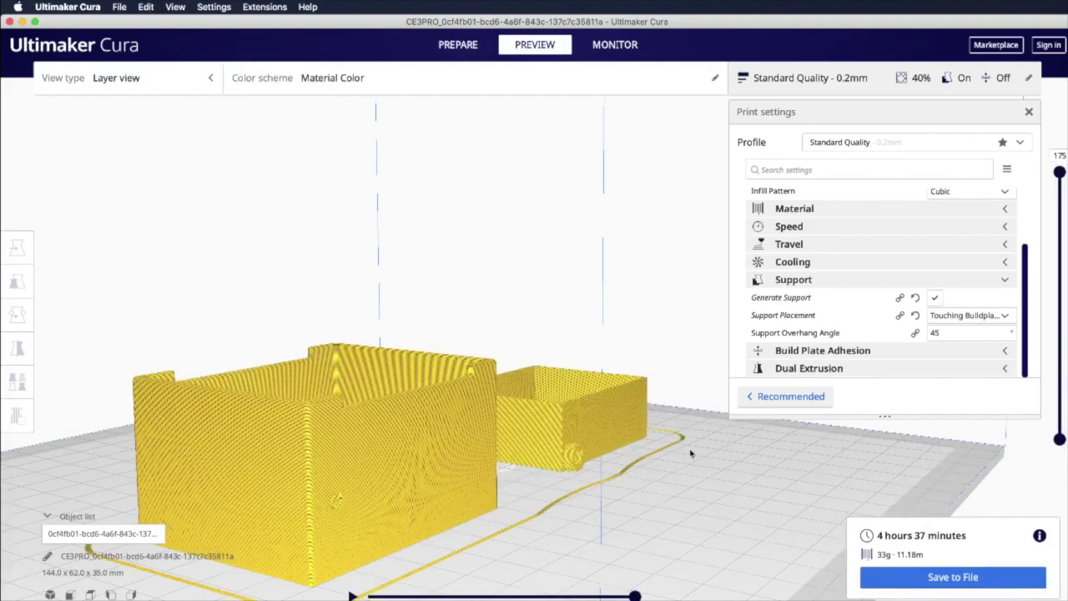
- Hide the print settings and scrub the layer preview down to layer 1 and up
right_click_drag(480, 299, 286, 341)
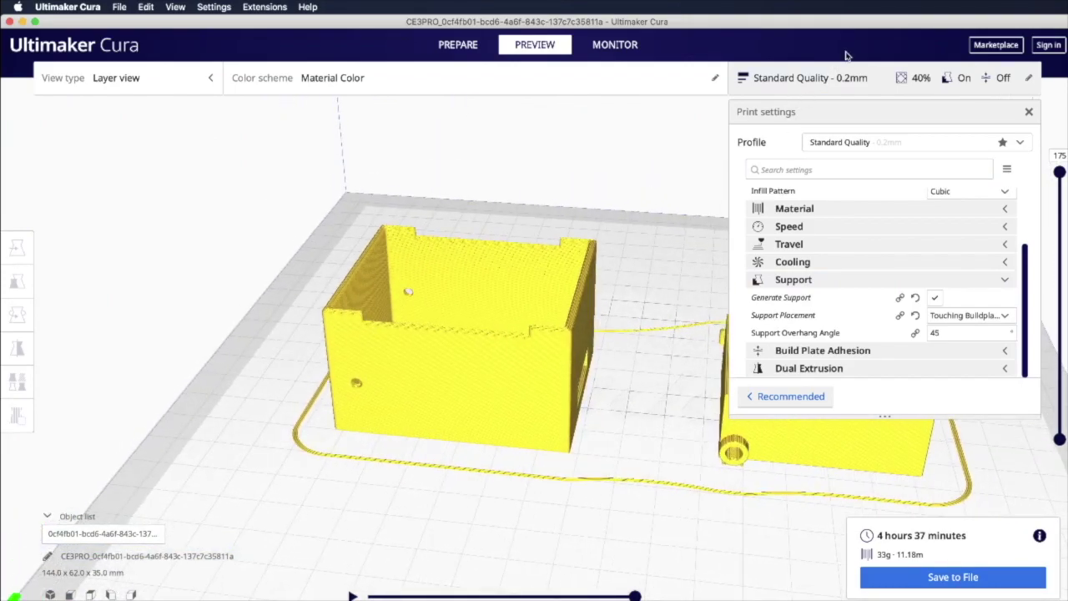
left_click(1031, 112)
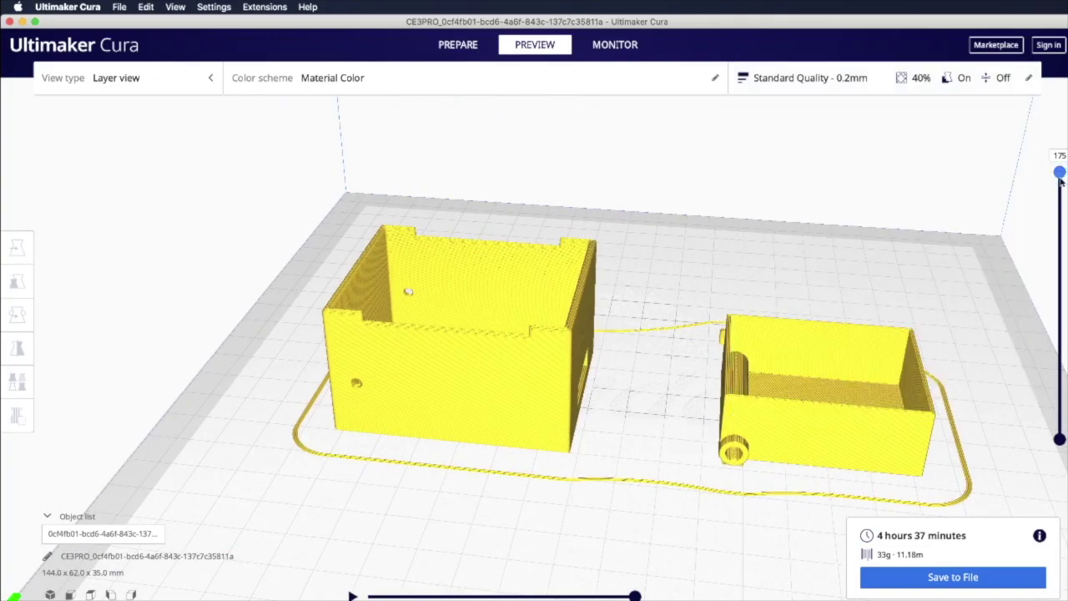
left_click_drag(1060, 173, 1060, 420)
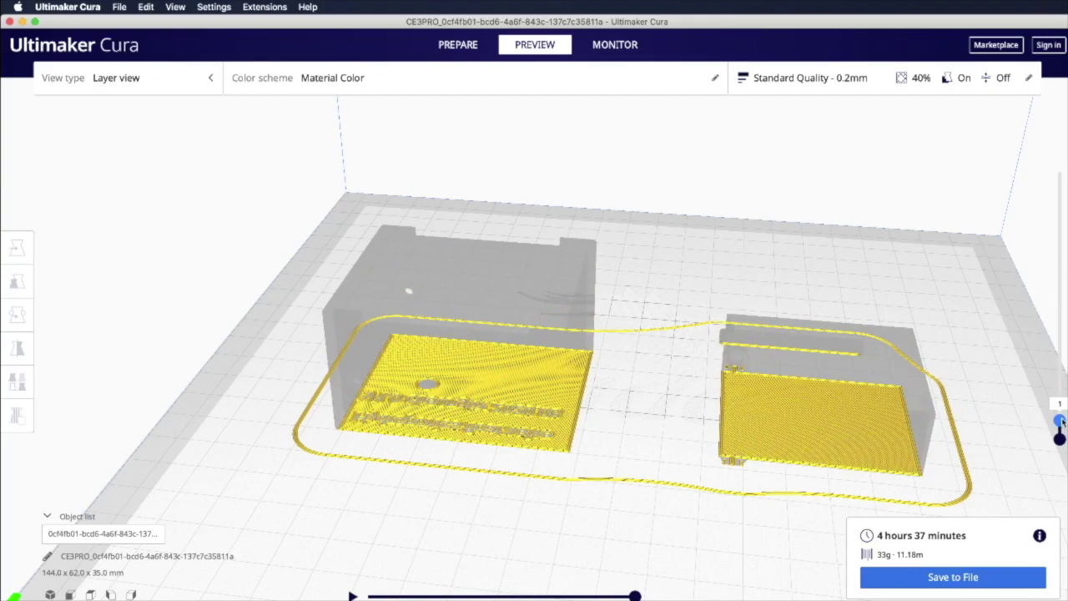
left_click_drag(1062, 423, 1060, 401)
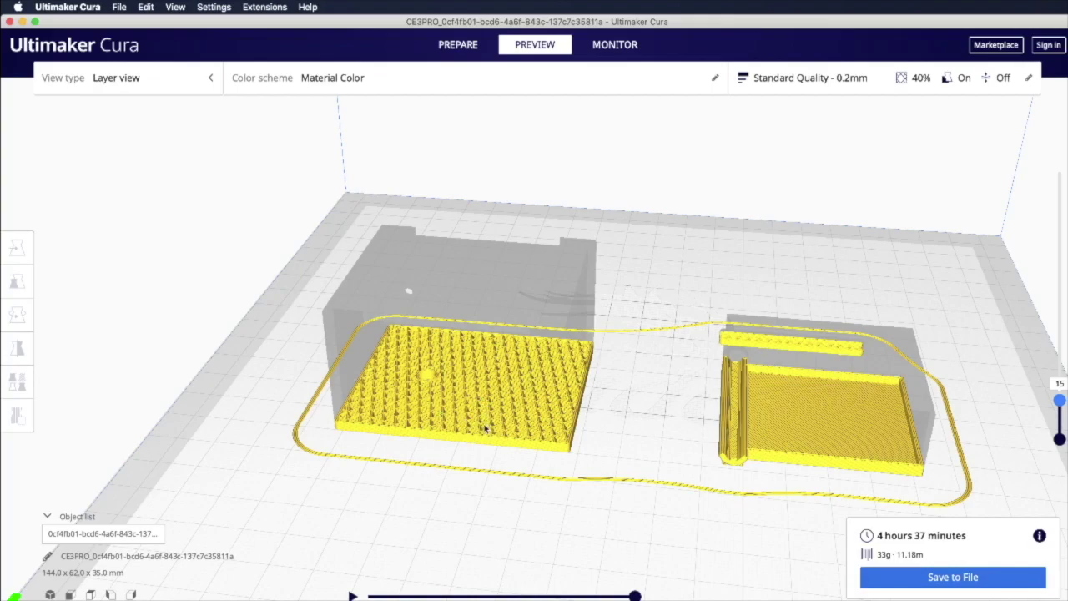
- Return the preview to all 175 layers, orbit closer, and begin saving as floatvalve_v1
key("Up")
key("Up")
key("Up")
key("Up")
key("Up")
key("Up")
key("Up")
key("Up")
key("Up")
key("Up")
key("Up")
key("Up")
key("Up")
key("Up")
key("Up")
key("Up")
key("Up")
key("Up")
key("Up")
key("Up")
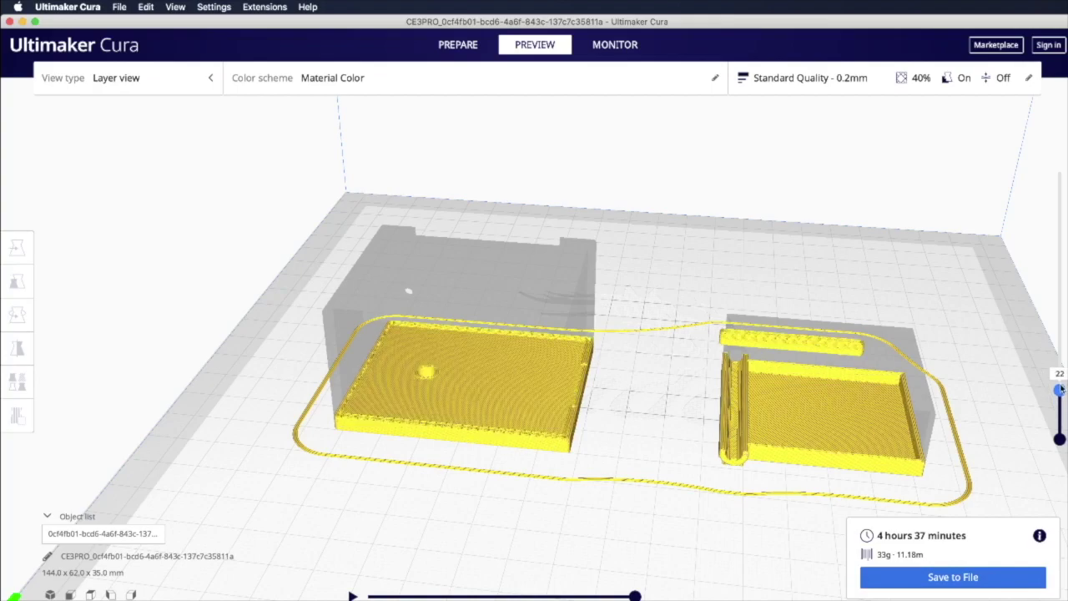
key("Up")
key("Up")
key("Up")
key("Up")
key("Up")
key("Up")
key("Up")
key("Up")
key("Up")
key("Up")
key("Up")
key("Up")
key("Up")
key("Up")
key("Up")
key("Up")
key("Up")
key("Up")
key("Up")
key("Up")
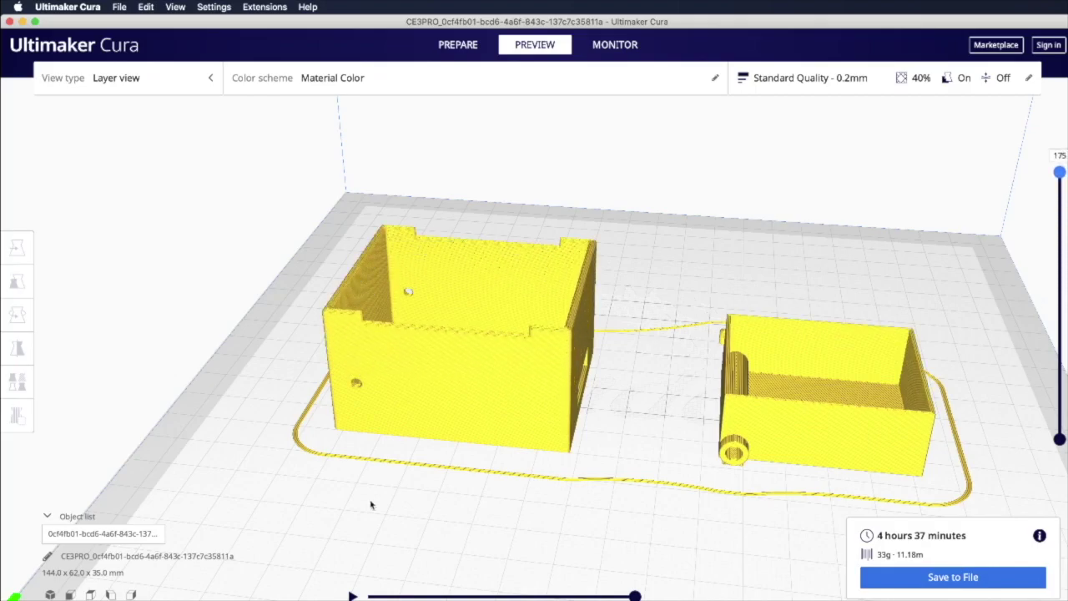
right_click_drag(482, 517, 53, 487)
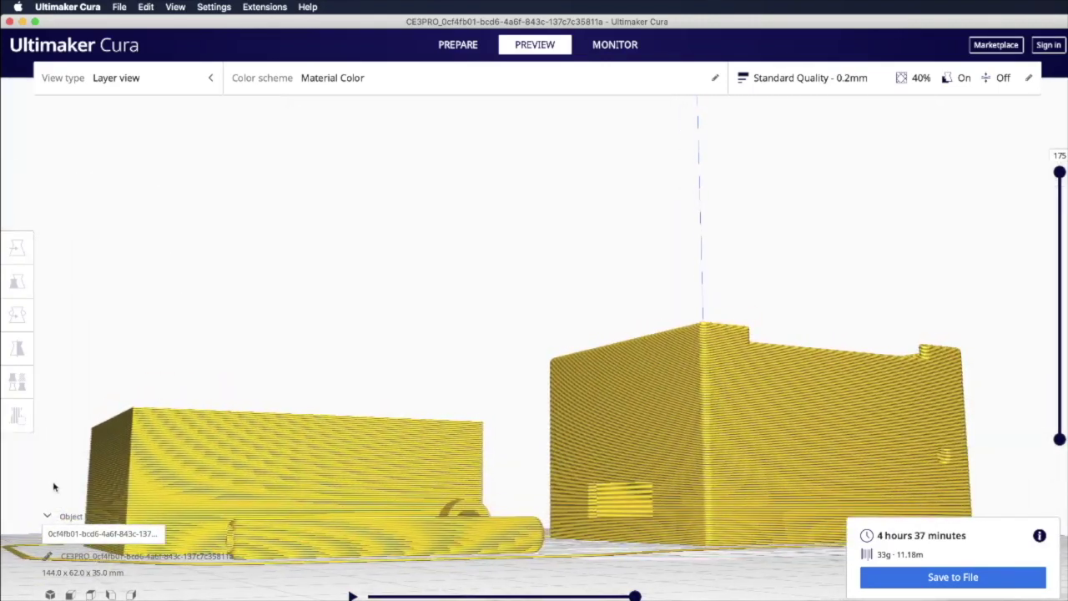
left_click(963, 574)
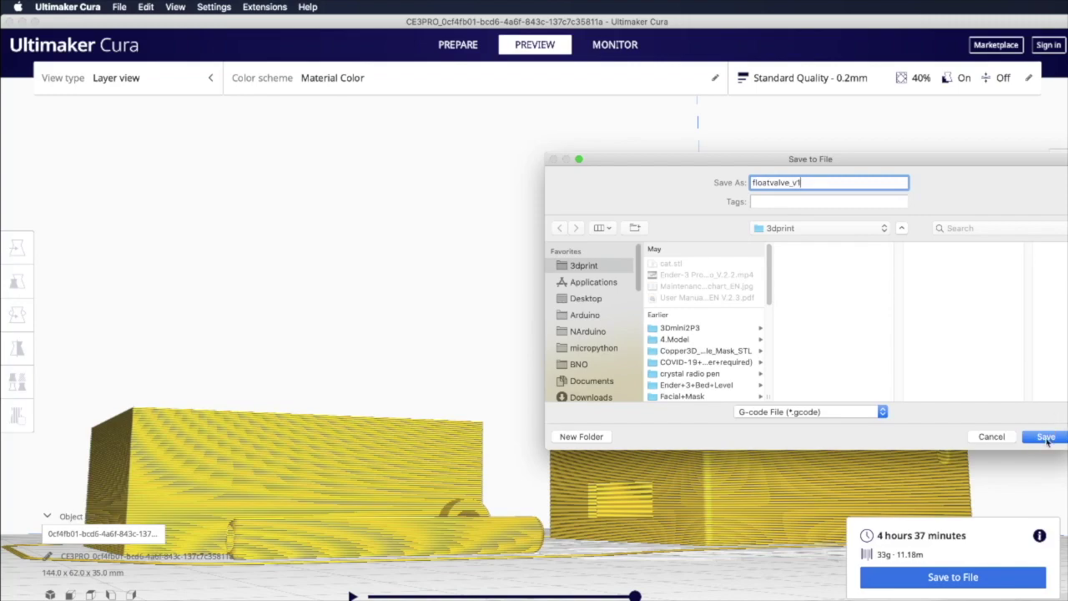
- Save floatvalve_v1.gcode to the 3dprint folder, overwriting the existing copy
left_click(1045, 436)
left_click(901, 241)
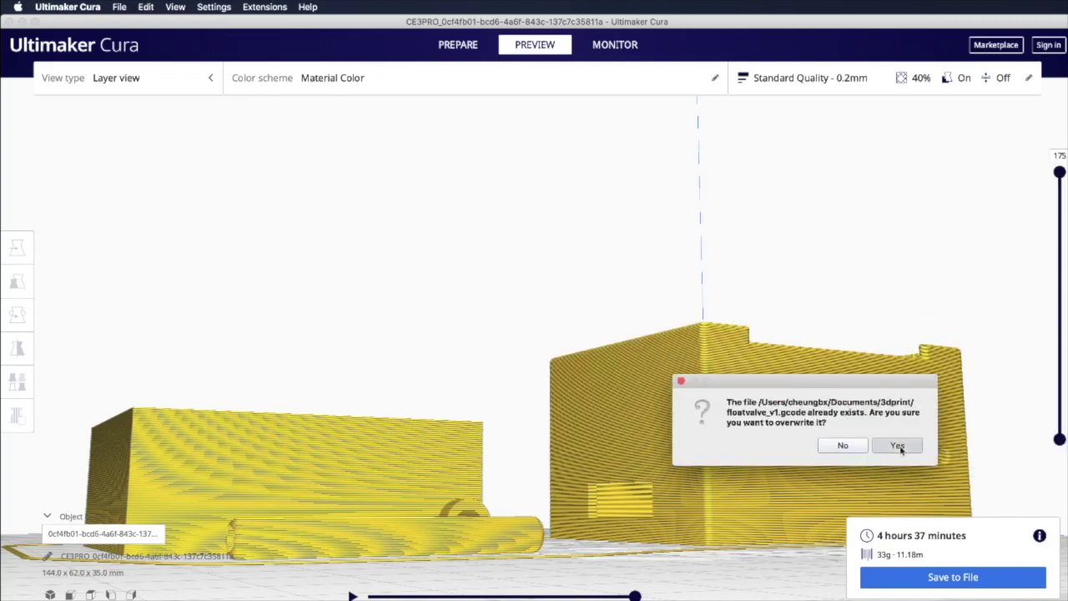
left_click(898, 446)
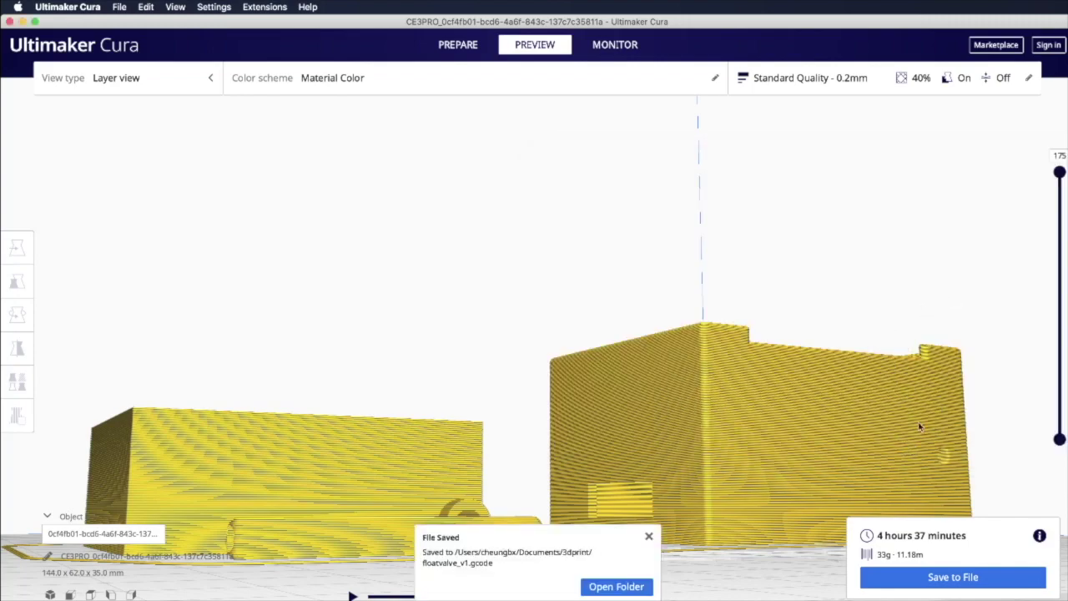